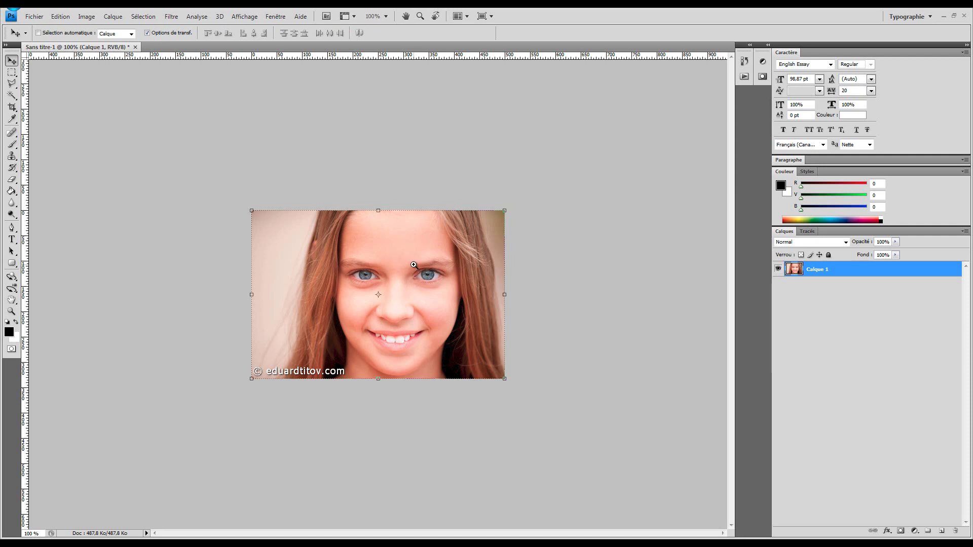
# Trace a closed path around each of the girl's two irises with the Pen tool.
pyautogui.press('z')
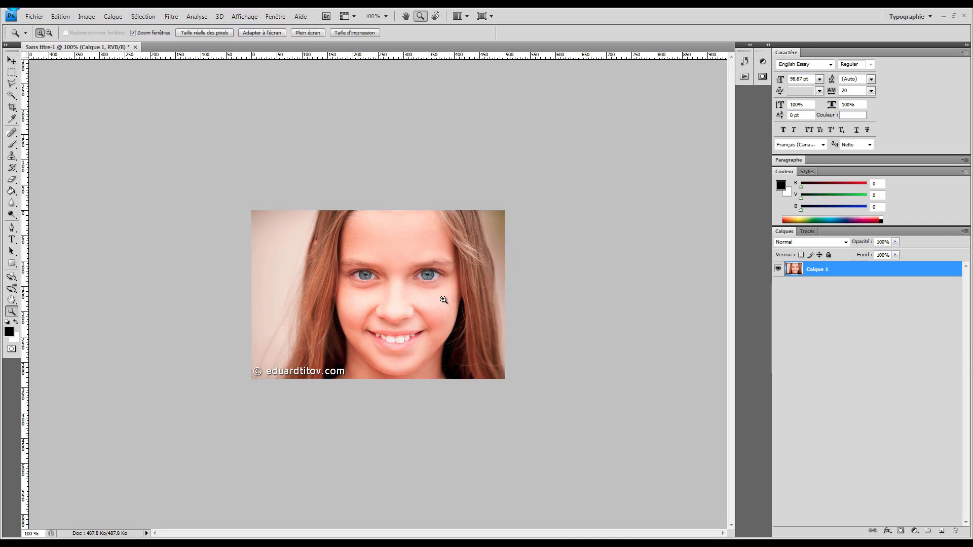
pyautogui.click(385, 298)
pyautogui.click(434, 307)
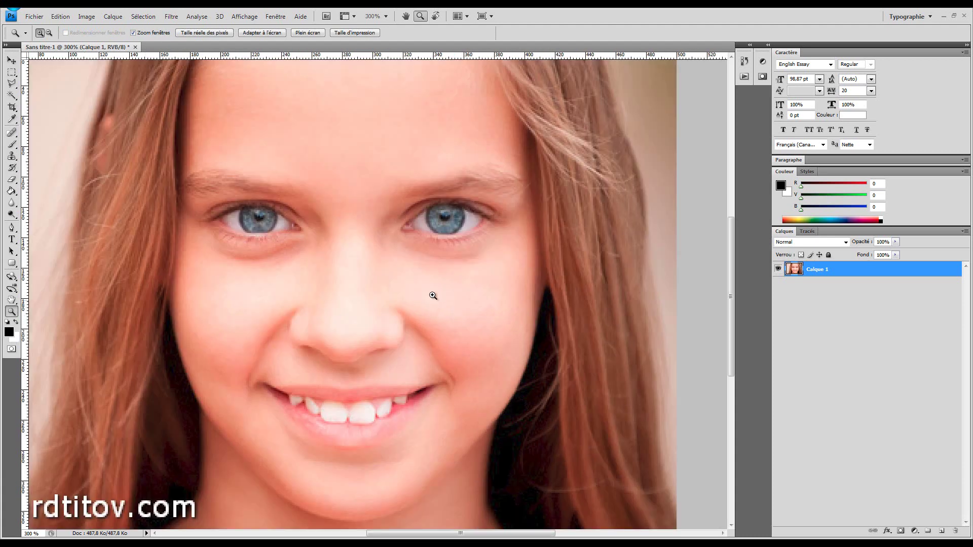
pyautogui.moveTo(232, 247); pyautogui.dragTo(297, 346)
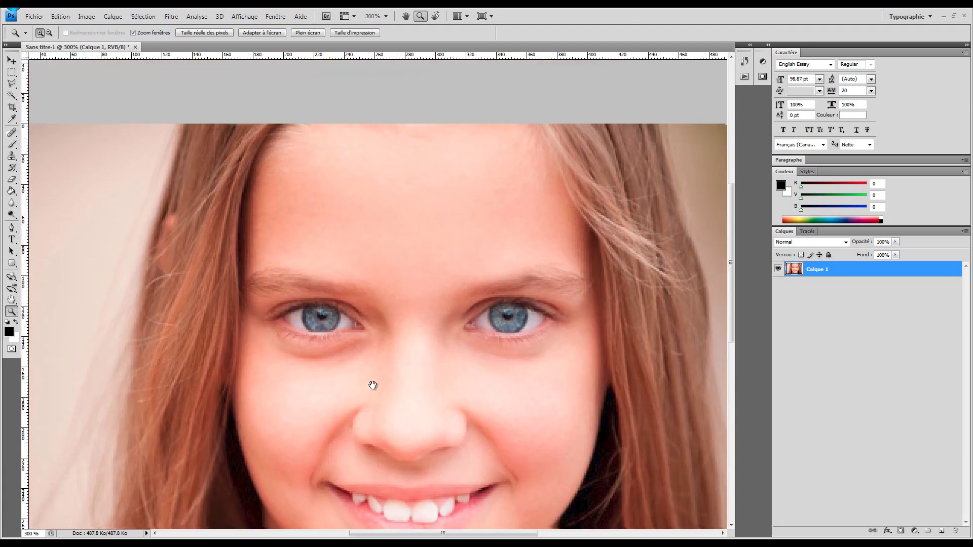
pyautogui.moveTo(373, 387); pyautogui.dragTo(410, 276)
pyautogui.click(488, 251)
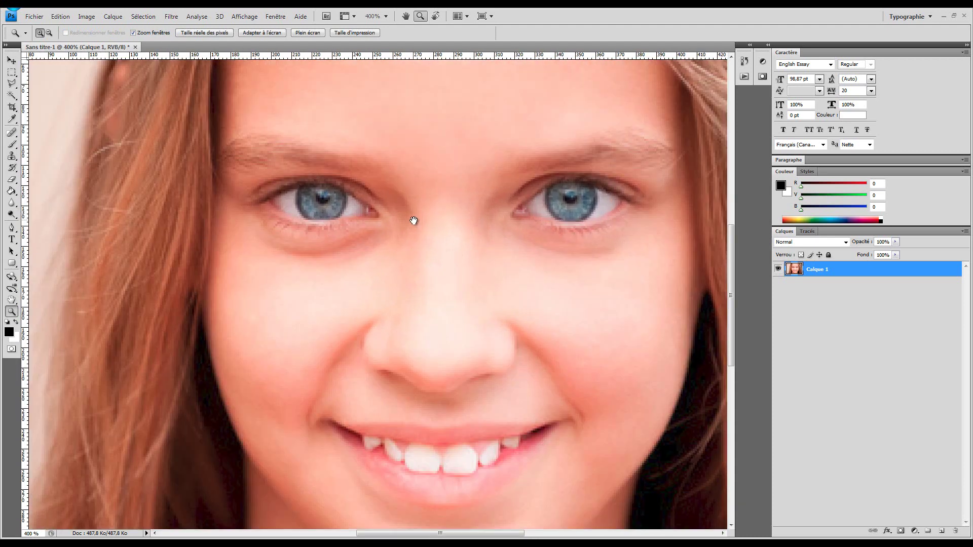
pyautogui.moveTo(413, 219); pyautogui.dragTo(343, 261)
pyautogui.click(387, 324)
pyautogui.click(418, 276)
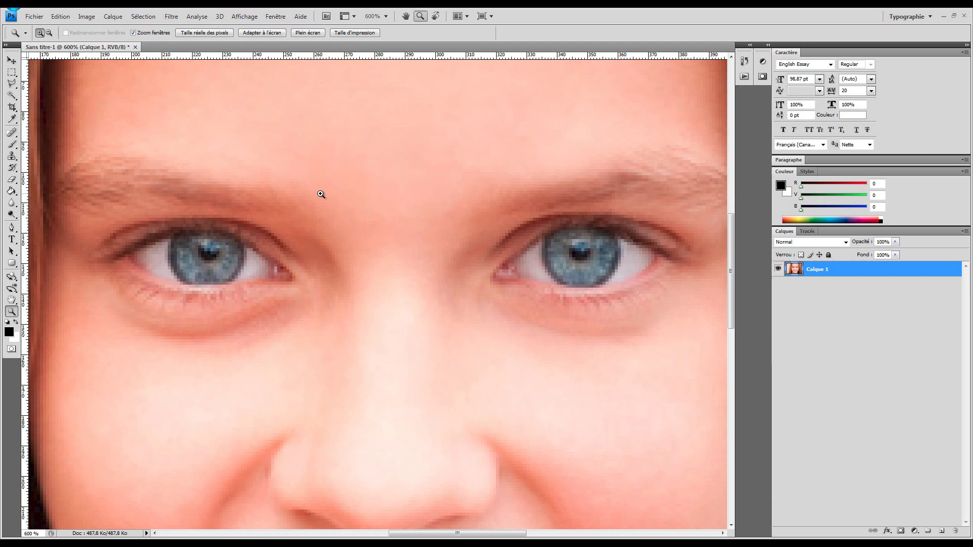
pyautogui.click(11, 227)
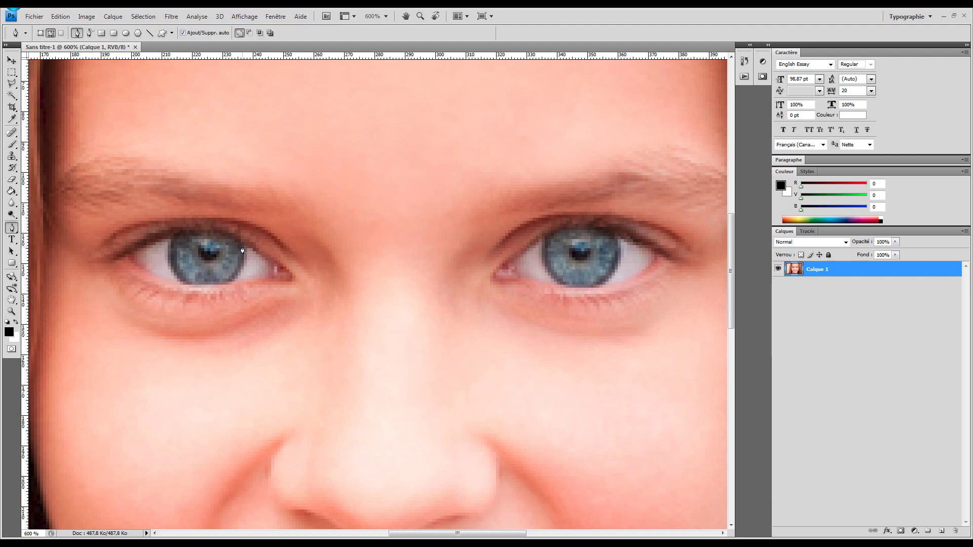
pyautogui.moveTo(244, 264); pyautogui.dragTo(228, 273)
pyautogui.hotkey('ctrl', 'z')
pyautogui.click(246, 248)
pyautogui.moveTo(230, 280); pyautogui.dragTo(247, 268)
pyautogui.moveTo(542, 252); pyautogui.dragTo(539, 233)
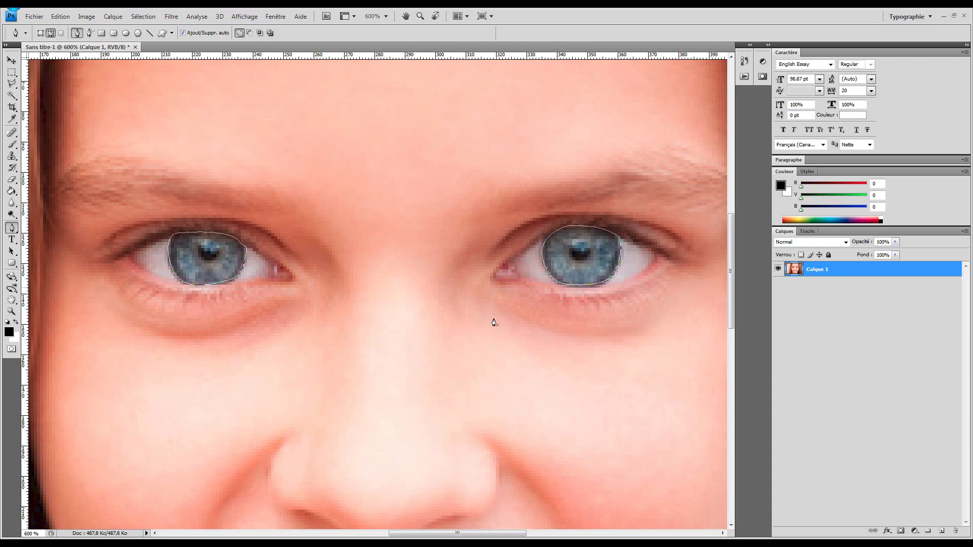
# Convert the two iris paths into a new anti-aliased selection with a radius of 0 pixels.
pyautogui.rightClick(334, 241)
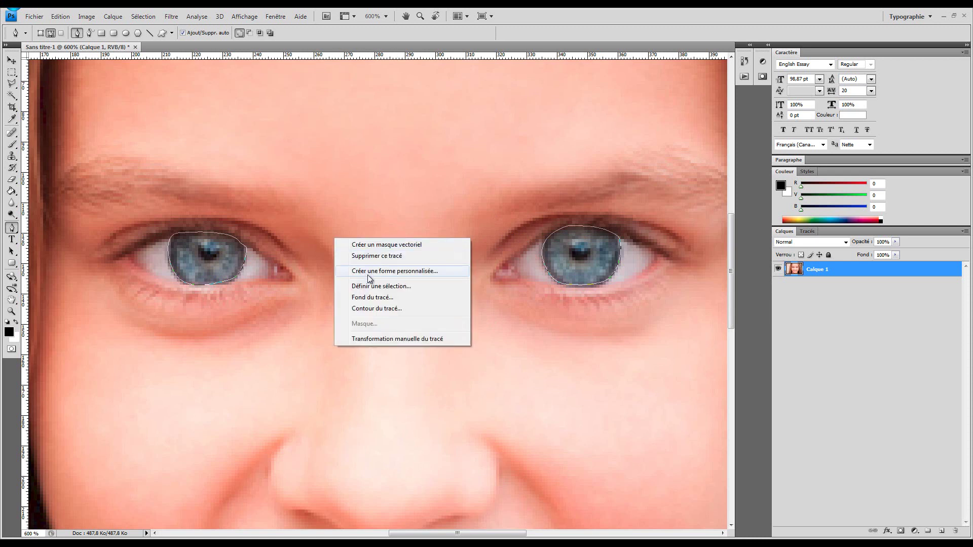
pyautogui.click(374, 283)
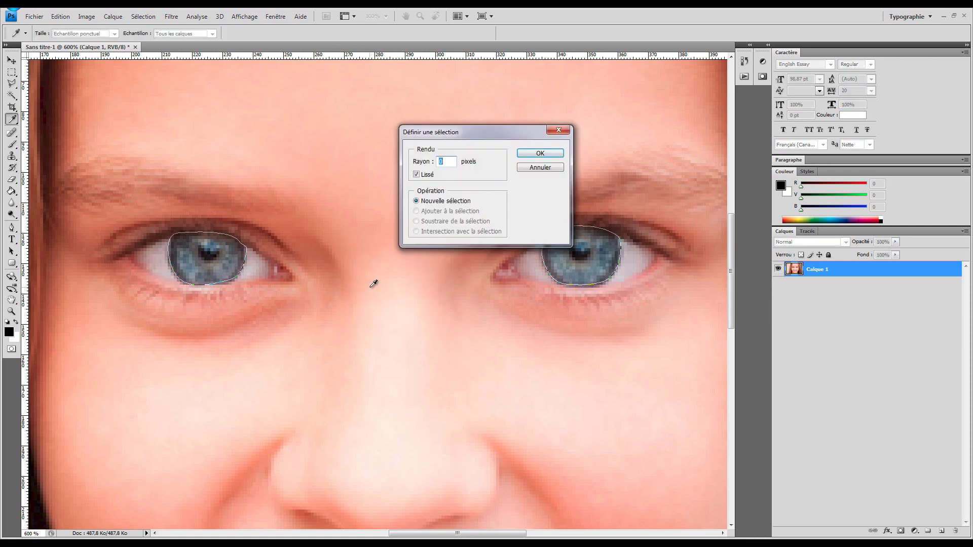
pyautogui.press('Return')
# Add a Teinte/Saturation adjustment layer above Calque 1, masked to the selected irises.
pyautogui.press('z')
pyautogui.click(256, 34)
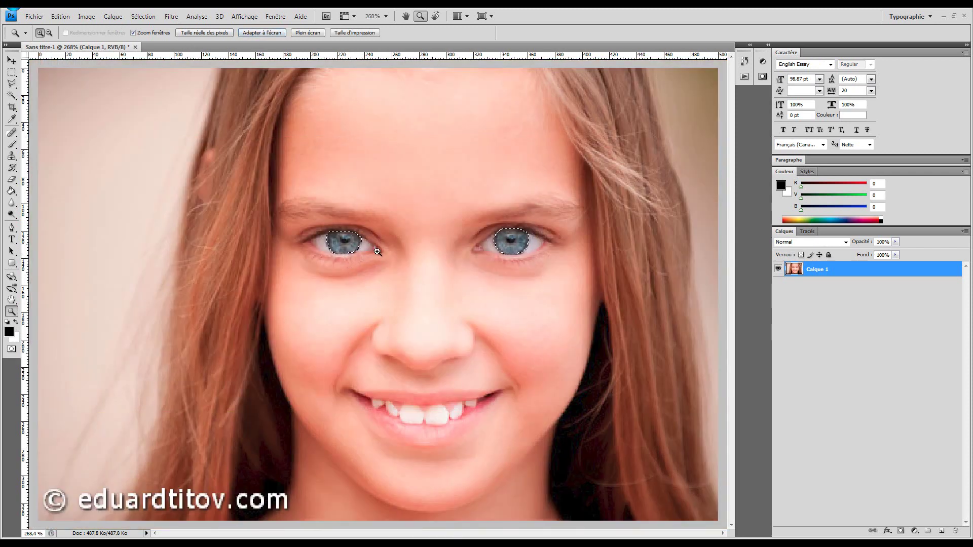
pyautogui.click(429, 251)
pyautogui.click(405, 269)
pyautogui.click(375, 291)
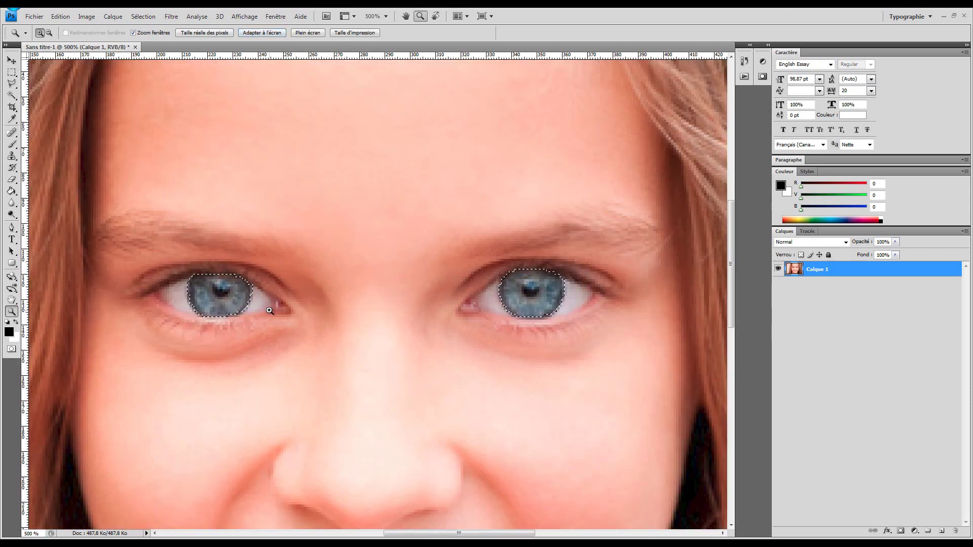
pyautogui.click(345, 309)
pyautogui.click(341, 314)
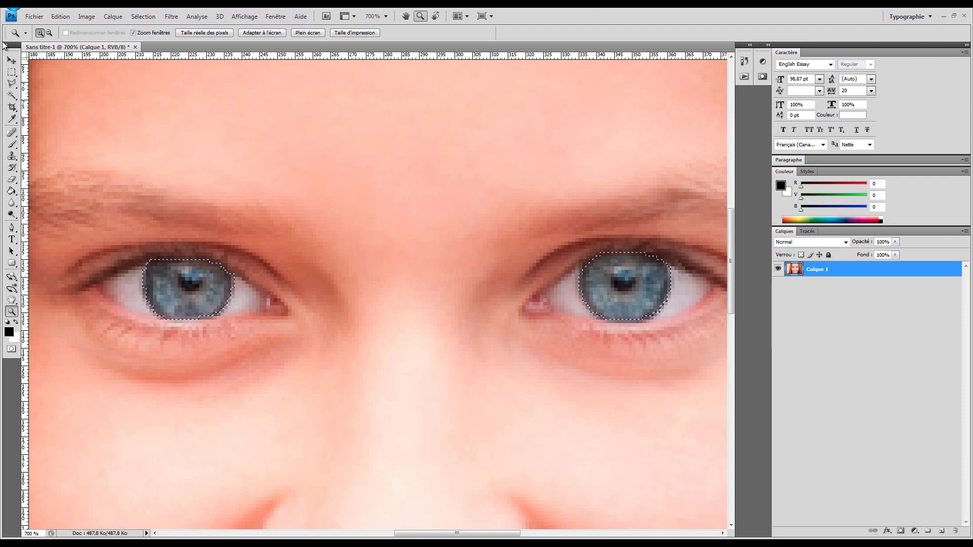
pyautogui.click(11, 61)
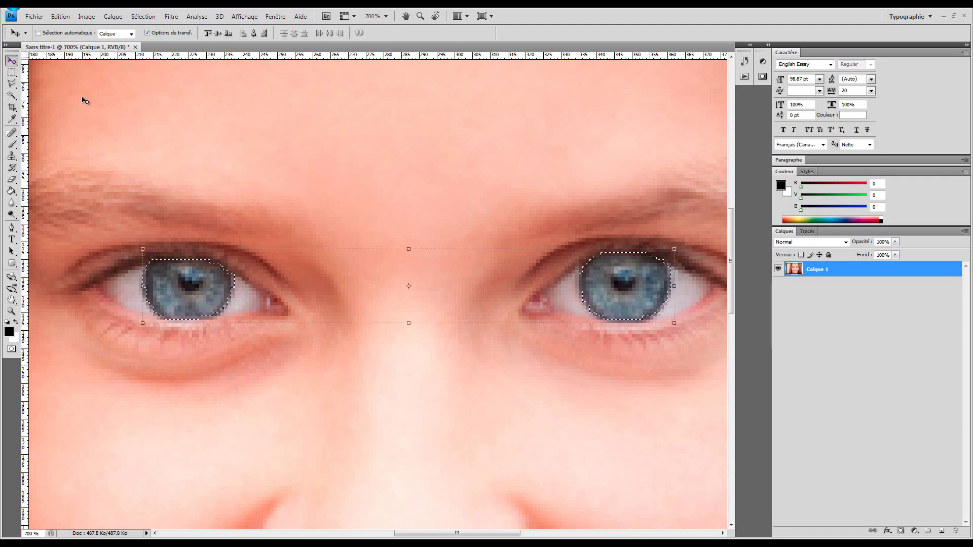
pyautogui.click(915, 533)
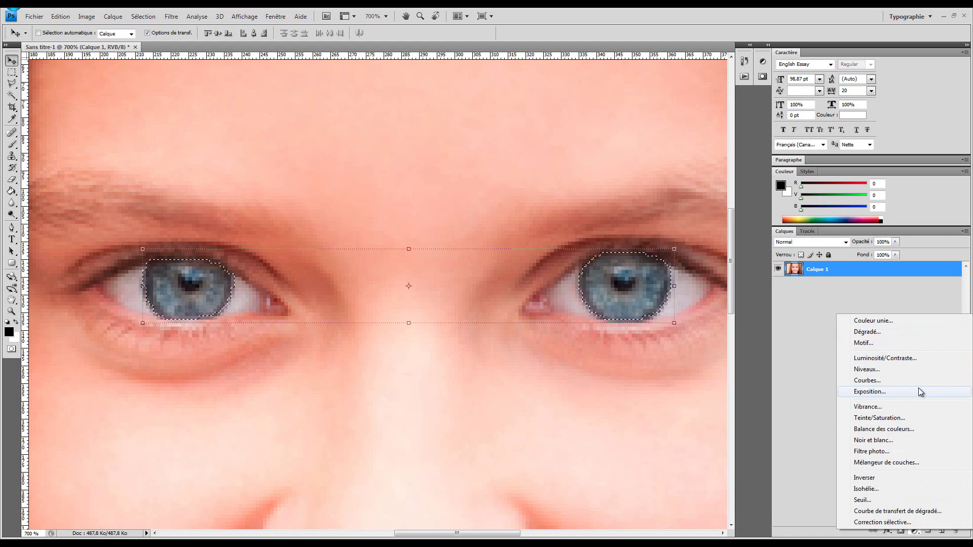
pyautogui.click(921, 536)
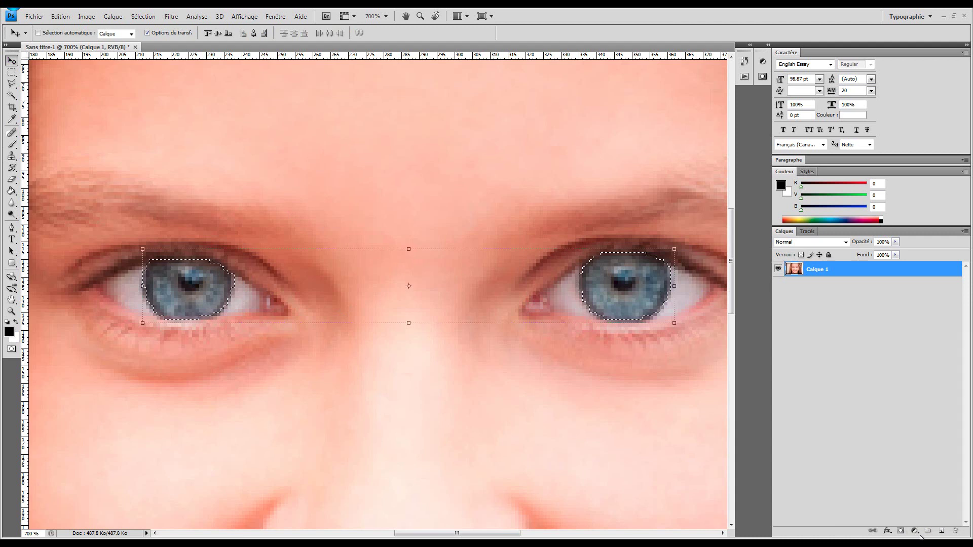
pyautogui.click(915, 532)
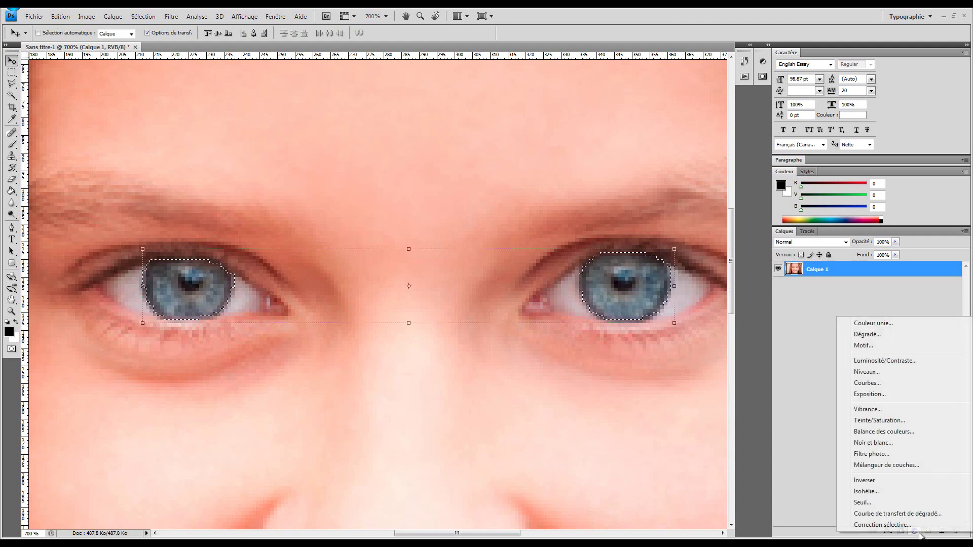
pyautogui.click(890, 422)
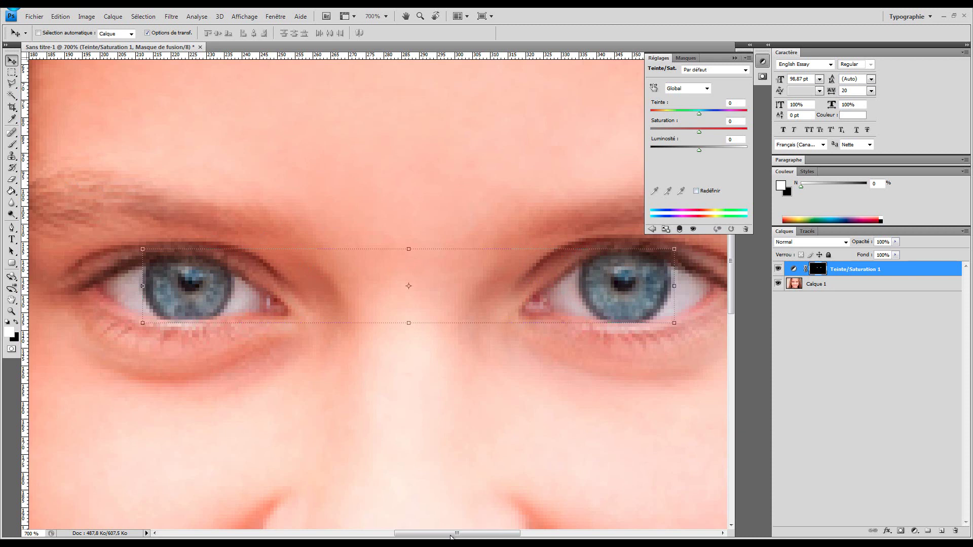
# Colorize the irises green with the Redéfinir option, setting Teinte to 90 and Saturation to 24.
pyautogui.click(697, 191)
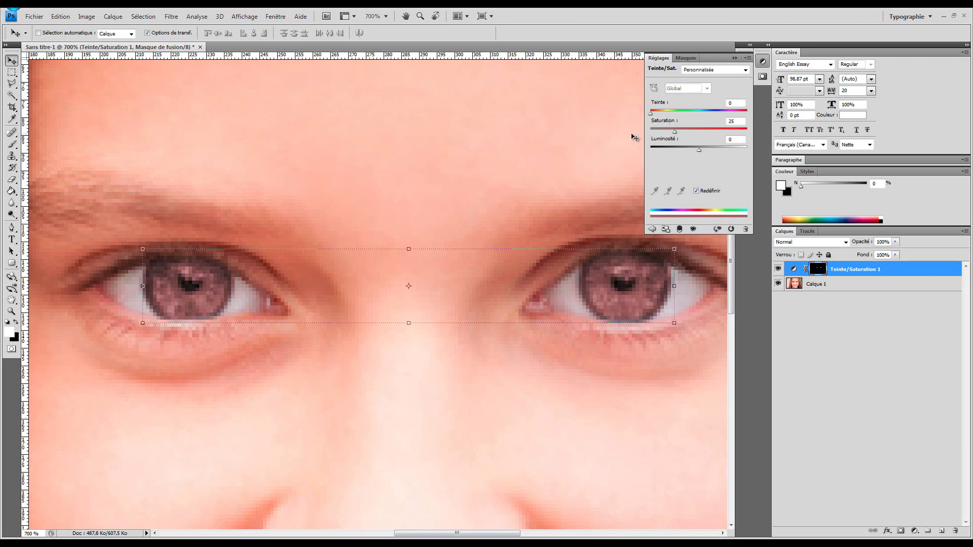
pyautogui.moveTo(651, 113); pyautogui.dragTo(676, 117)
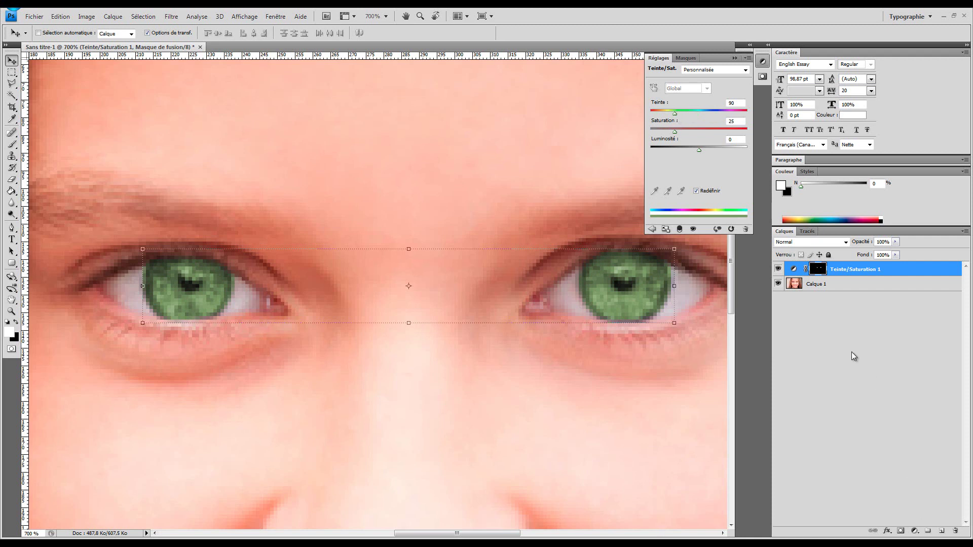
pyautogui.moveTo(675, 132)
pyautogui.mouseDown()
pyautogui.moveTo(665, 133)
pyautogui.moveTo(750, 138)
pyautogui.moveTo(675, 142)
pyautogui.mouseUp()
pyautogui.moveTo(699, 150)
pyautogui.mouseDown()
pyautogui.moveTo(680, 152)
pyautogui.moveTo(707, 152)
pyautogui.moveTo(700, 150)
pyautogui.mouseUp()
pyautogui.click(735, 58)
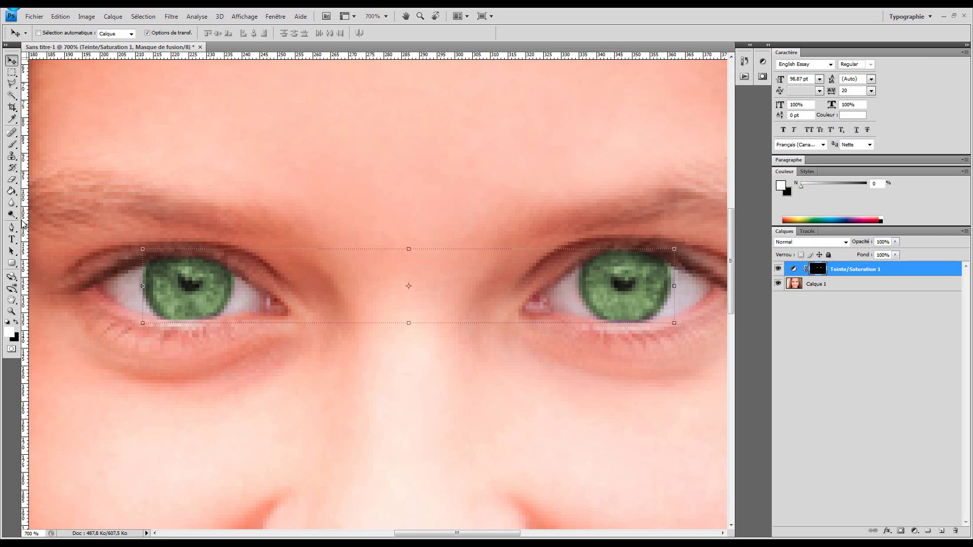
# Ready the Brush tool with a 1 px main diameter and 100% hardness.
pyautogui.click(12, 144)
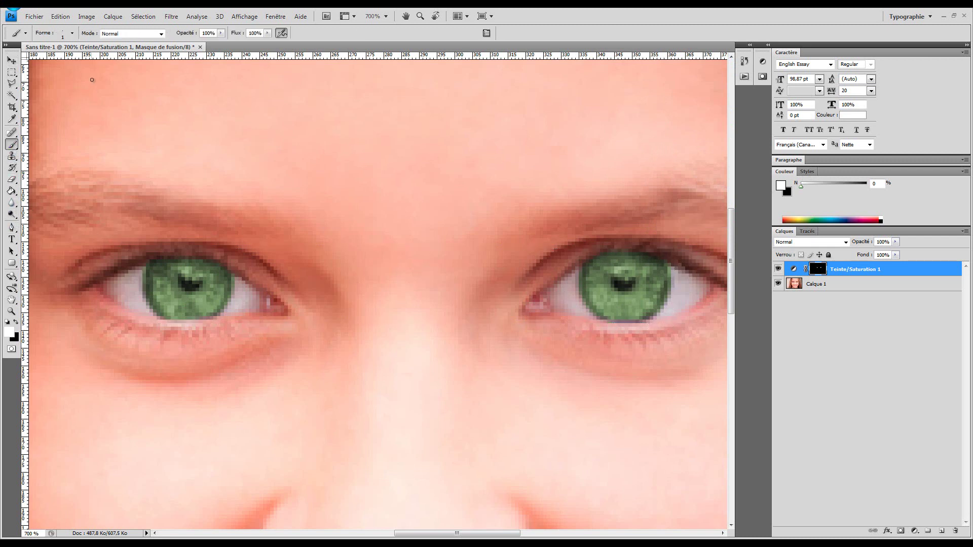
pyautogui.click(11, 149)
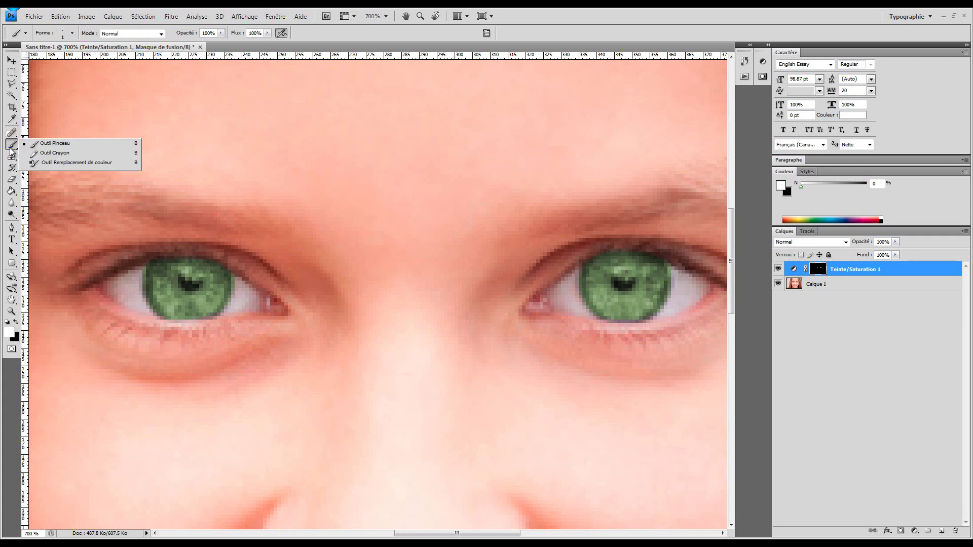
pyautogui.click(11, 151)
pyautogui.click(72, 34)
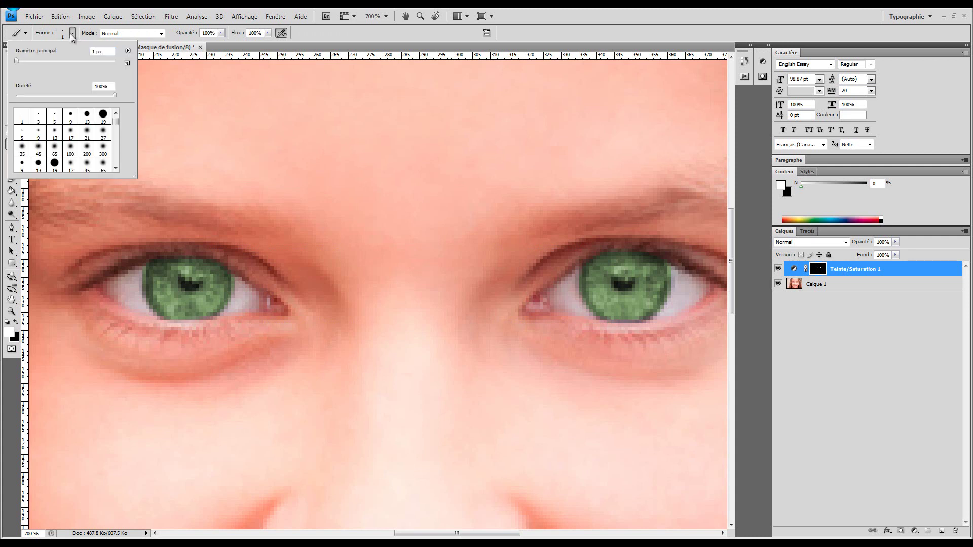
pyautogui.rightClick(196, 160)
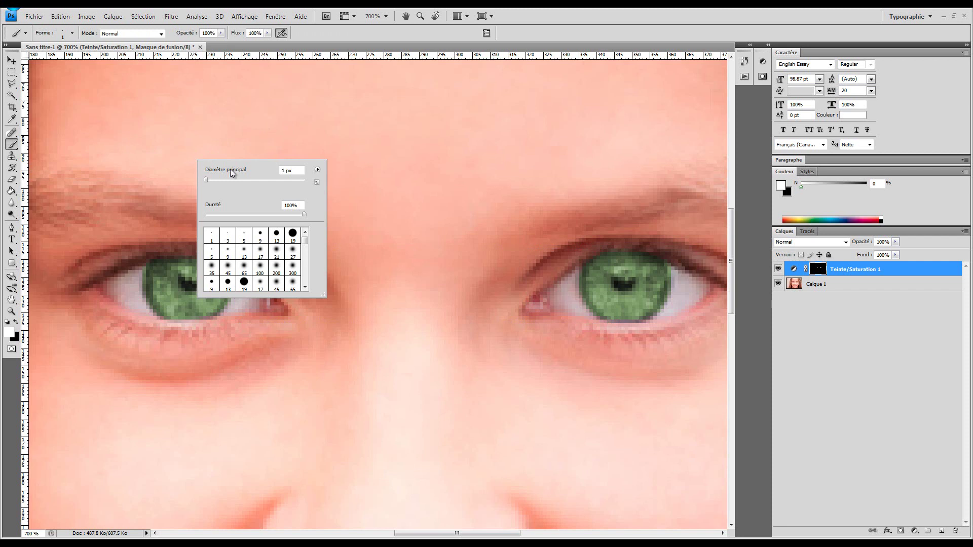
pyautogui.click(73, 34)
pyautogui.click(72, 34)
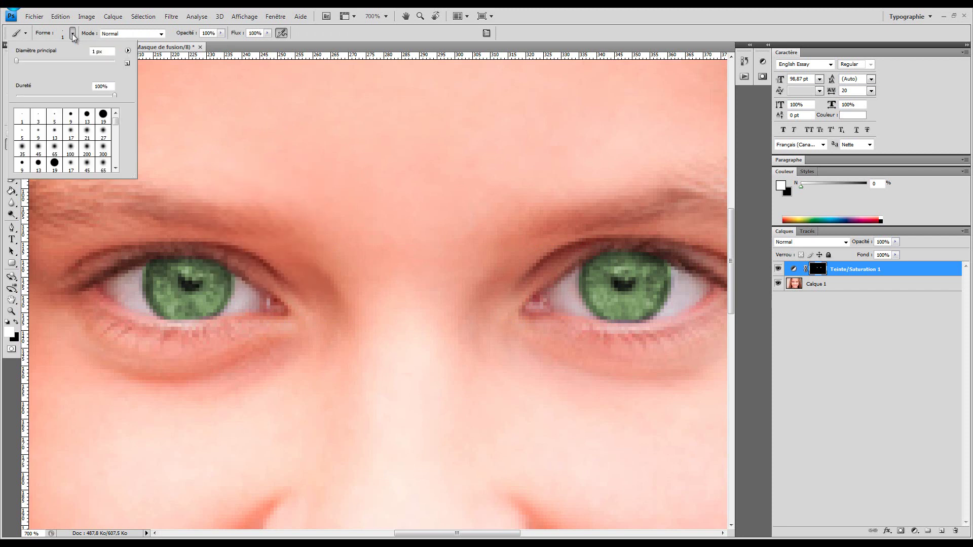
pyautogui.click(17, 61)
pyautogui.click(115, 96)
# Paint trial white and black strokes between the eyes on the Teinte/Saturation layer mask, and undo them.
pyautogui.click(785, 323)
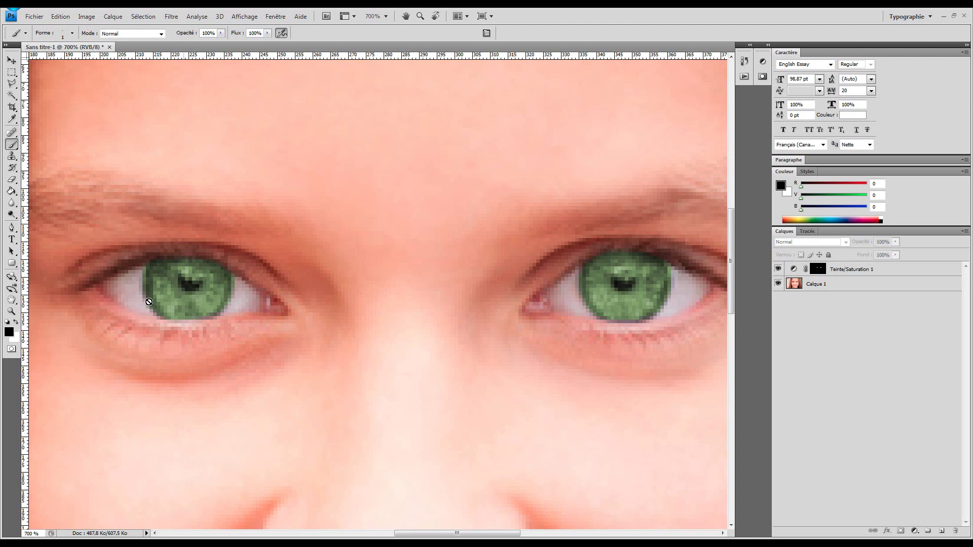
pyautogui.click(12, 133)
pyautogui.click(12, 145)
pyautogui.click(821, 273)
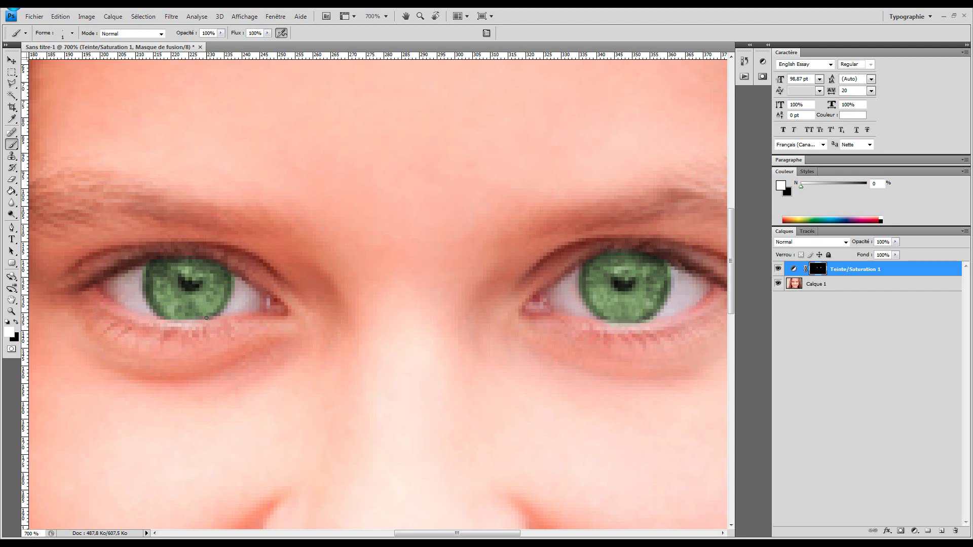
pyautogui.moveTo(377, 184)
pyautogui.mouseDown()
pyautogui.moveTo(421, 222)
pyautogui.moveTo(420, 283)
pyautogui.moveTo(377, 336)
pyautogui.moveTo(323, 298)
pyautogui.moveTo(358, 219)
pyautogui.moveTo(465, 173)
pyautogui.moveTo(494, 212)
pyautogui.moveTo(434, 291)
pyautogui.moveTo(379, 306)
pyautogui.mouseUp()
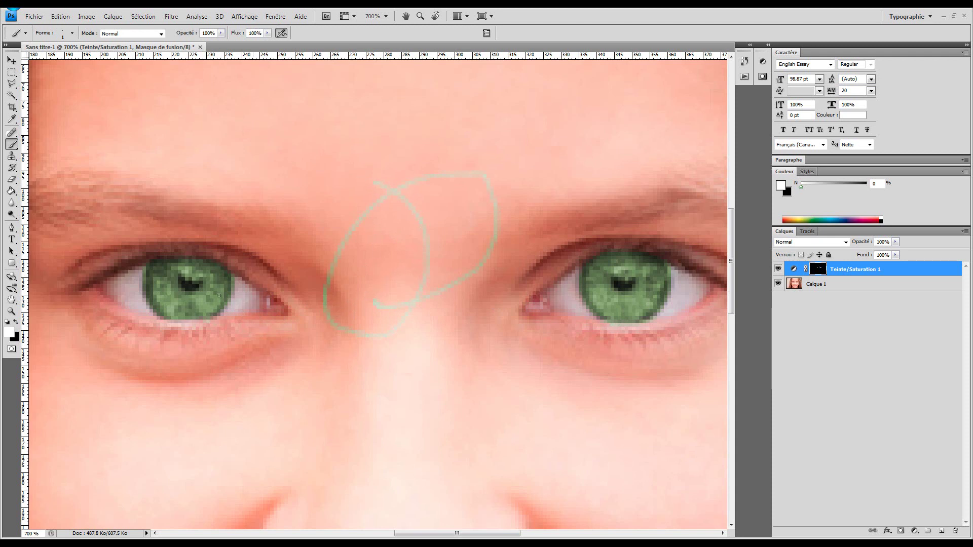
pyautogui.press('x')
pyautogui.moveTo(321, 229)
pyautogui.mouseDown()
pyautogui.moveTo(416, 177)
pyautogui.moveTo(448, 177)
pyautogui.moveTo(498, 195)
pyautogui.moveTo(490, 245)
pyautogui.mouseUp()
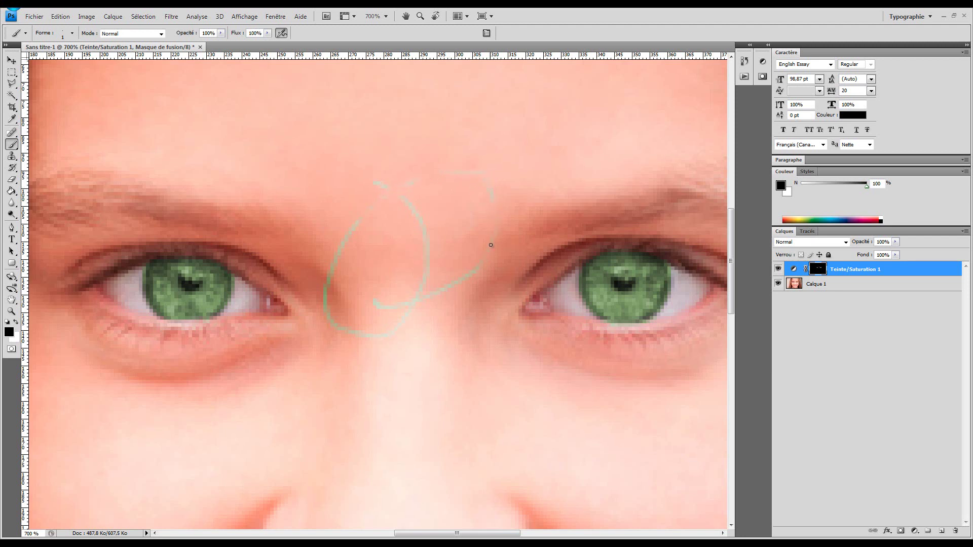
pyautogui.hotkey('ctrl', 'alt', 'z')
pyautogui.hotkey('ctrl', 'alt', 'z')
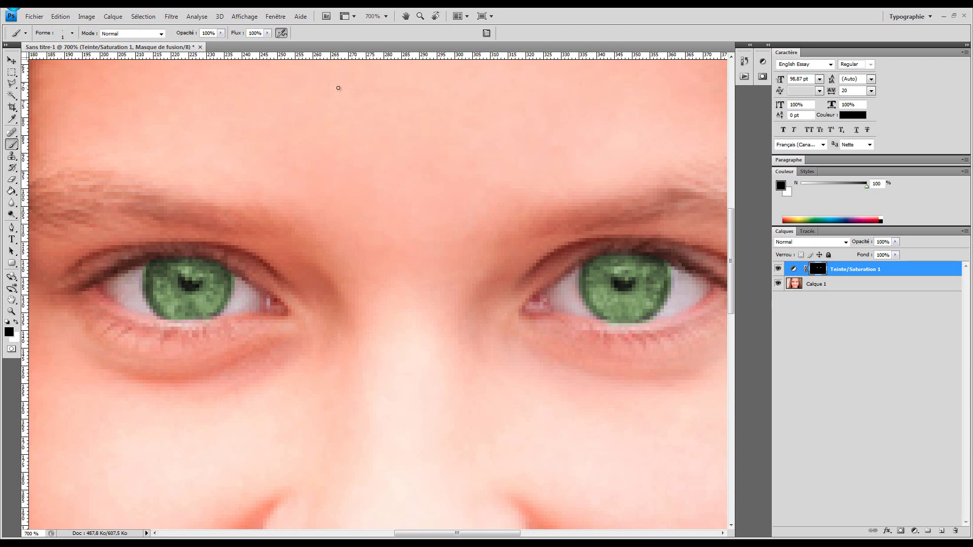
# Compare the eyes with and without the Teinte/Saturation layer at actual pixel size.
pyautogui.press('z')
pyautogui.click(206, 33)
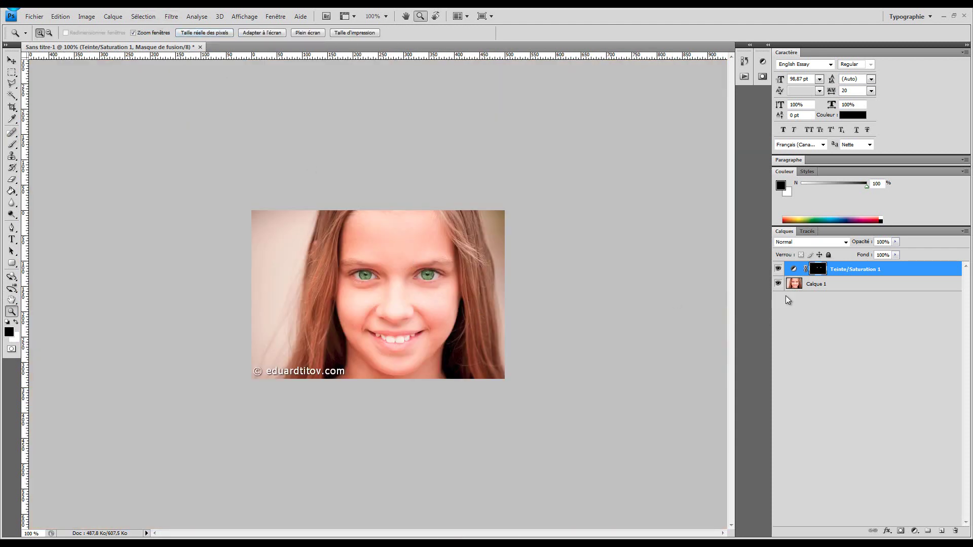
pyautogui.click(778, 270)
pyautogui.click(779, 269)
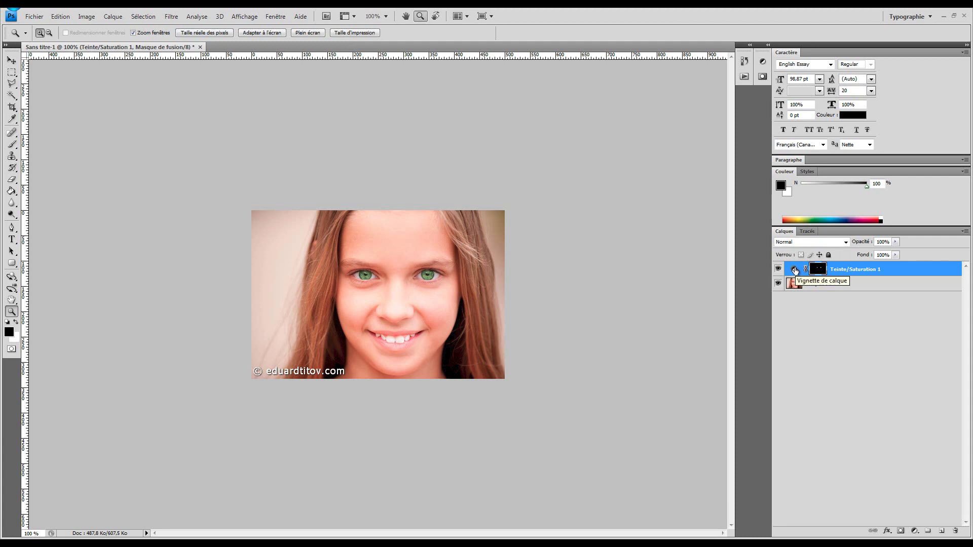
# Reopen the Teinte/Saturation adjustment of the irises and set its Saturation to 13.
pyautogui.click(795, 271)
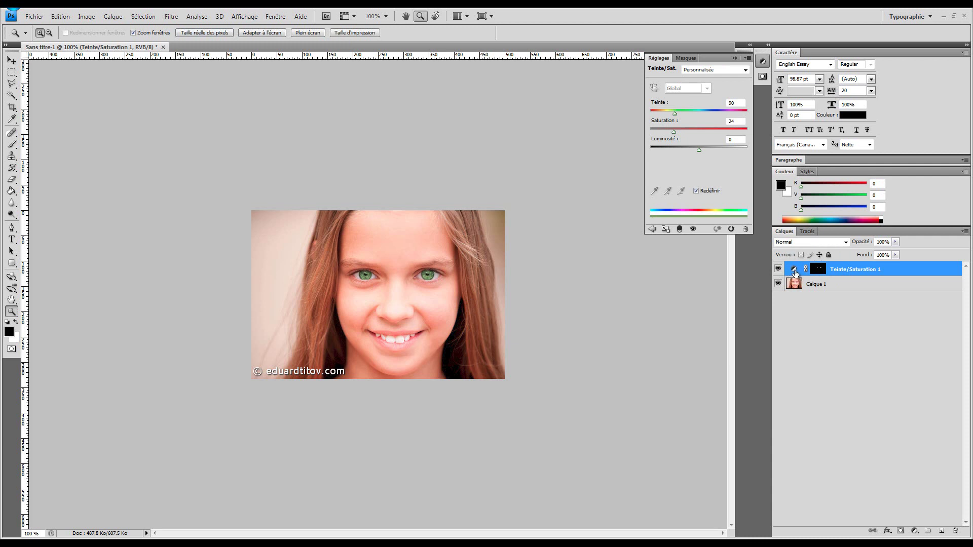
pyautogui.click(821, 270)
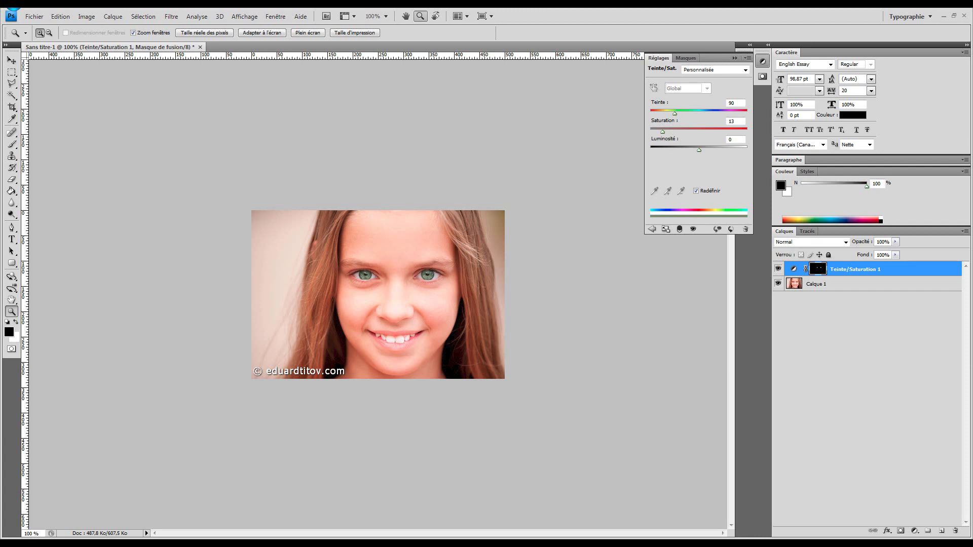
pyautogui.click(735, 60)
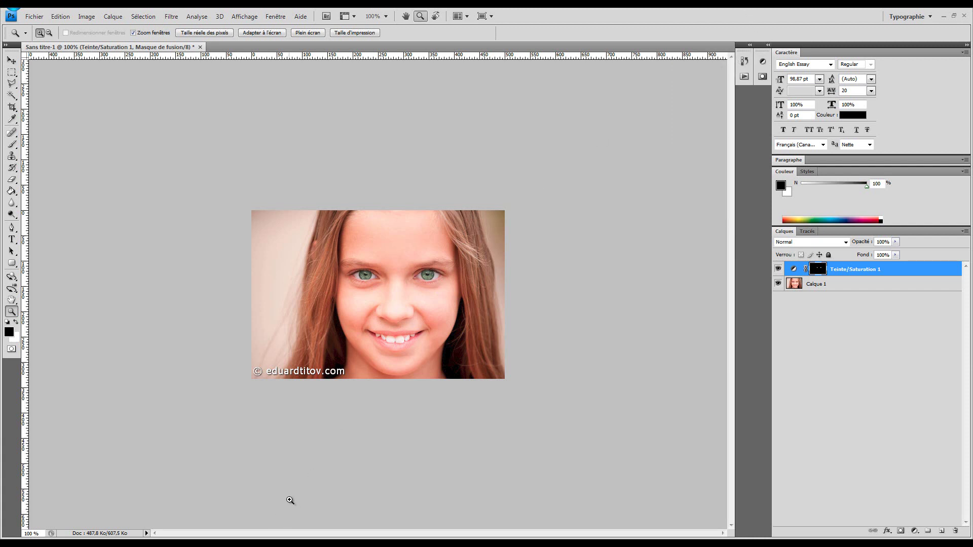